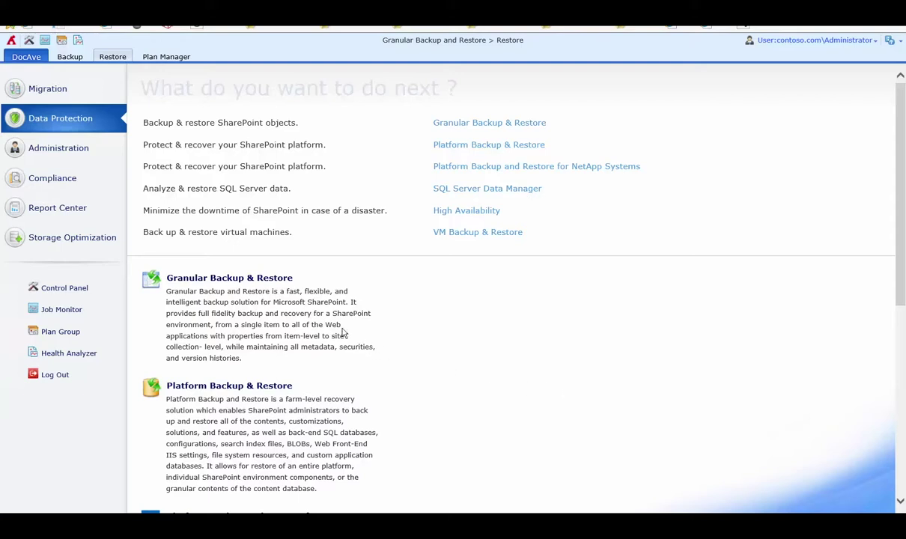
Open Granular Backup & Restore and start a time-based restore.
click(268, 280)
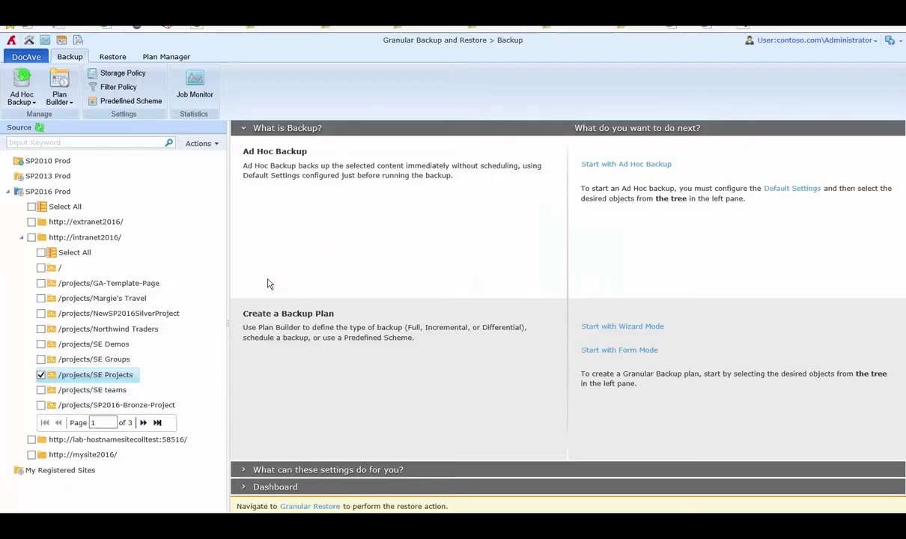
click(110, 57)
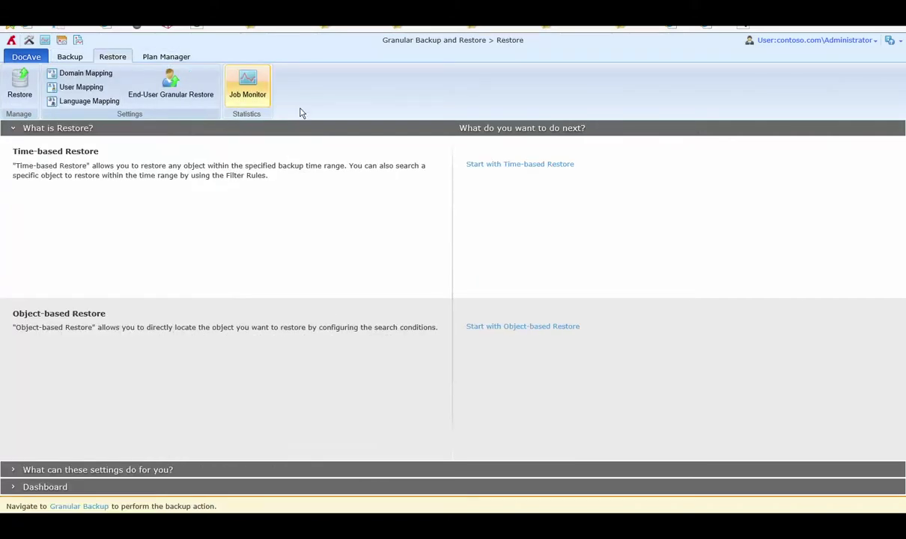
click(536, 167)
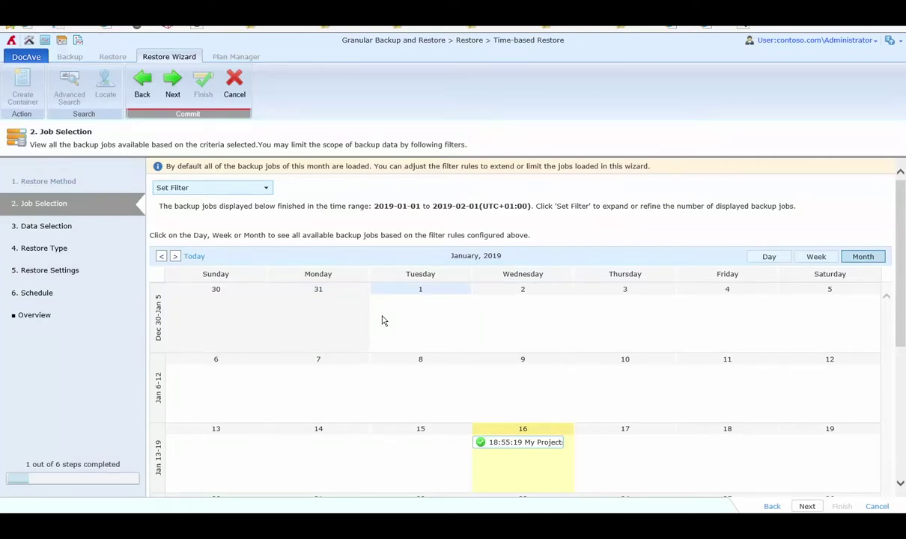
Choose the 18:55:19 My Projects BU Plan backup job on January 16, 2019 as the restore source.
scroll(382, 320, down, 1)
scroll(382, 320, up, 1)
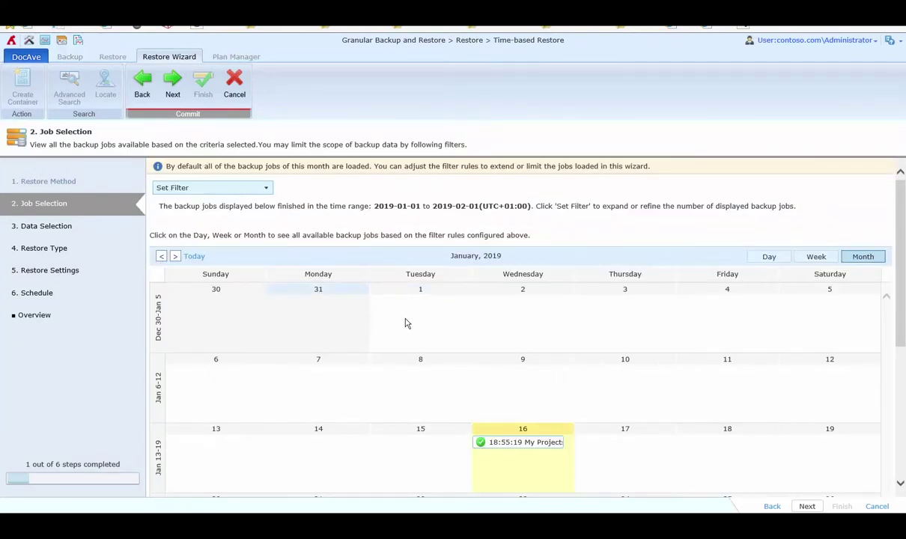
scroll(422, 320, down, 1)
scroll(422, 320, down, 1)
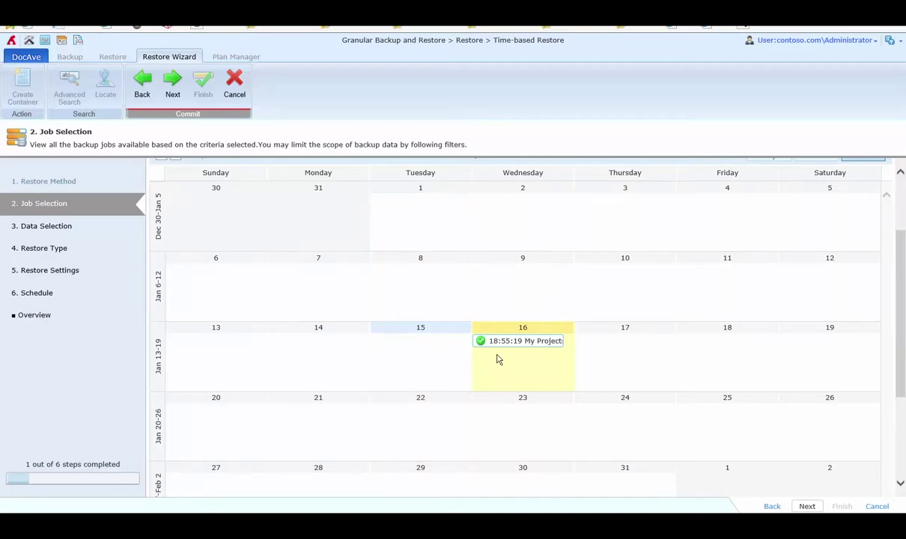
mouse_move(532, 349)
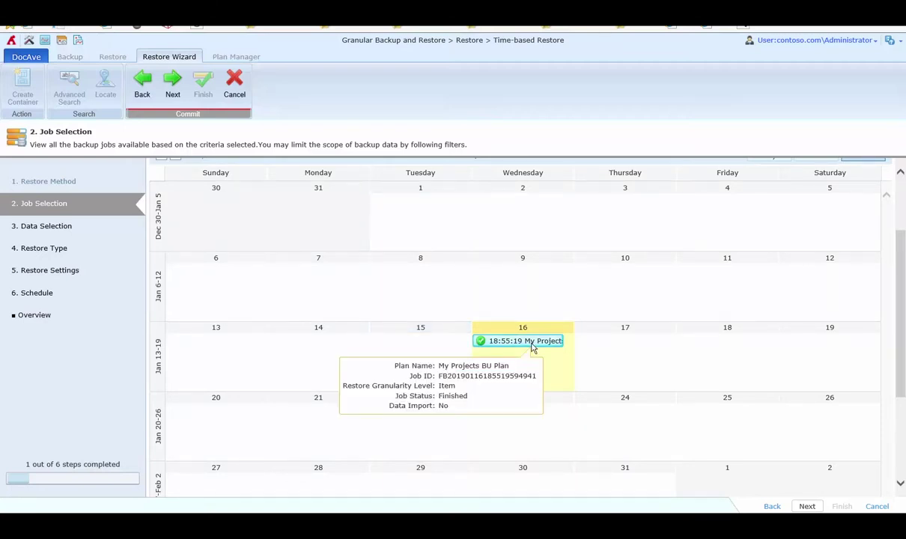
click(531, 344)
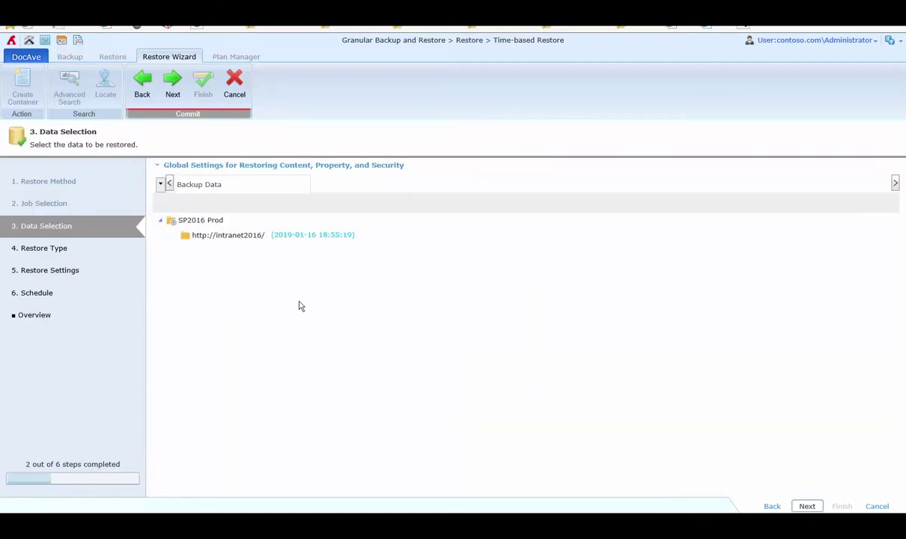
click(238, 235)
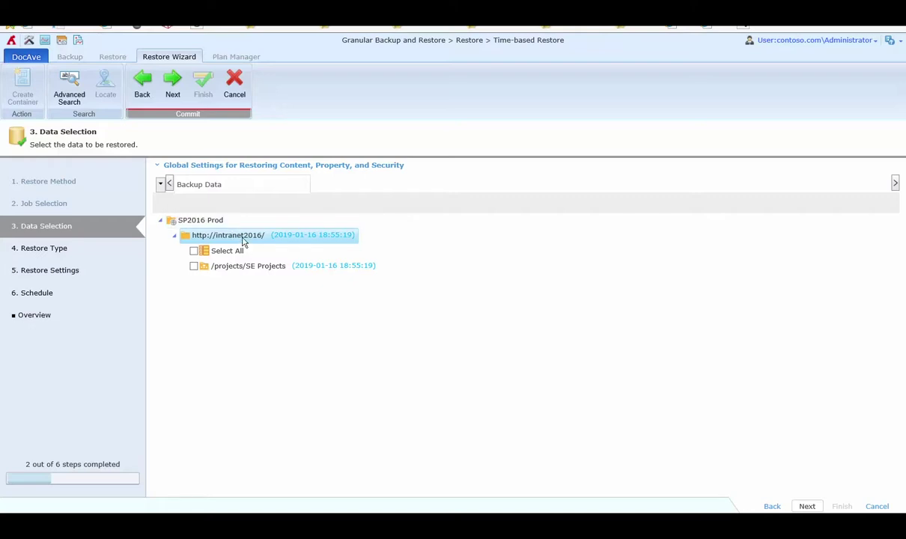
click(257, 267)
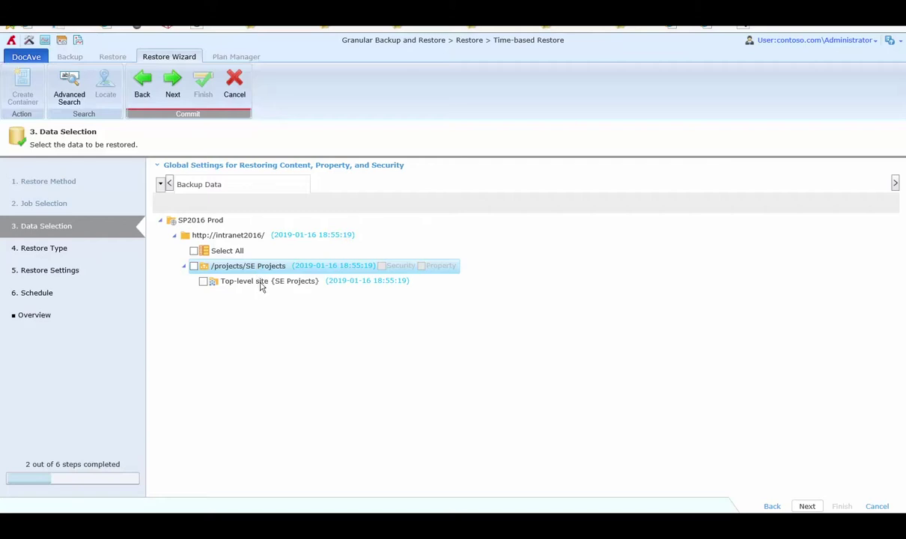
click(261, 285)
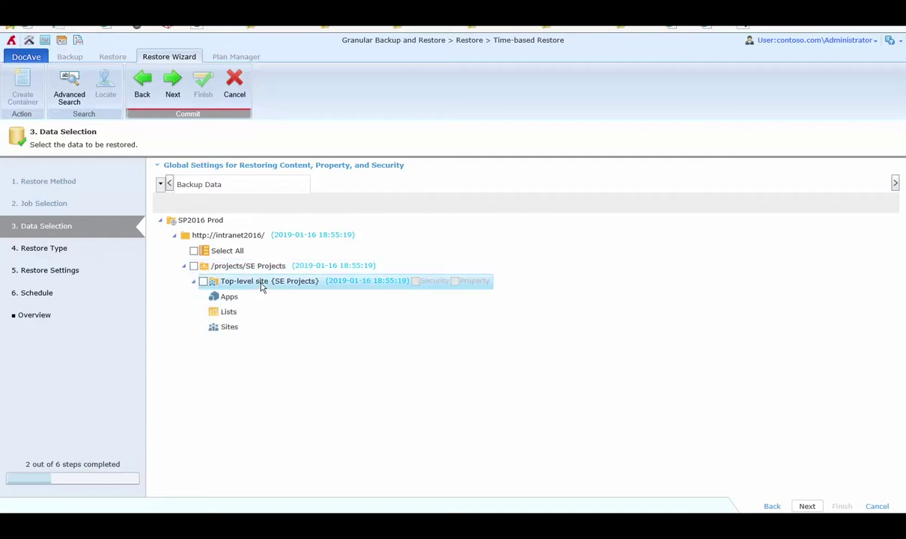
click(232, 316)
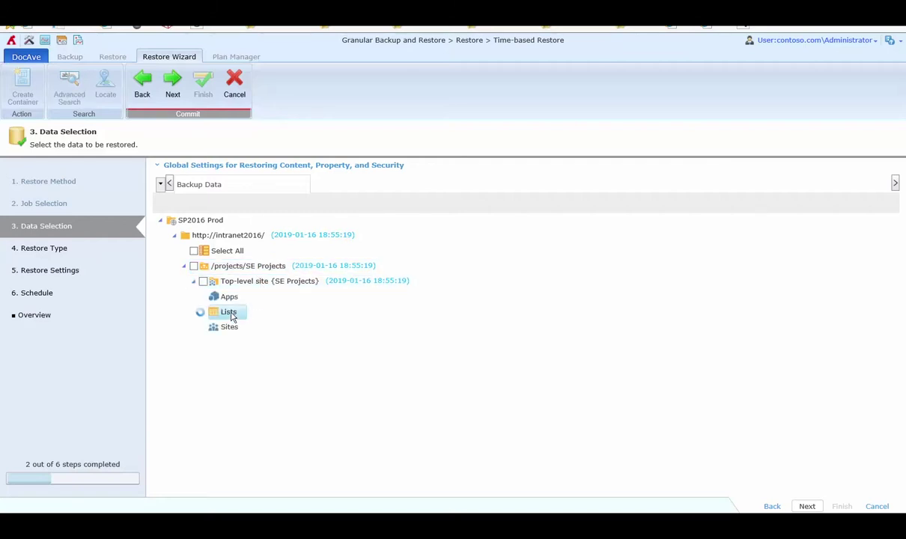
scroll(263, 425, down, 1)
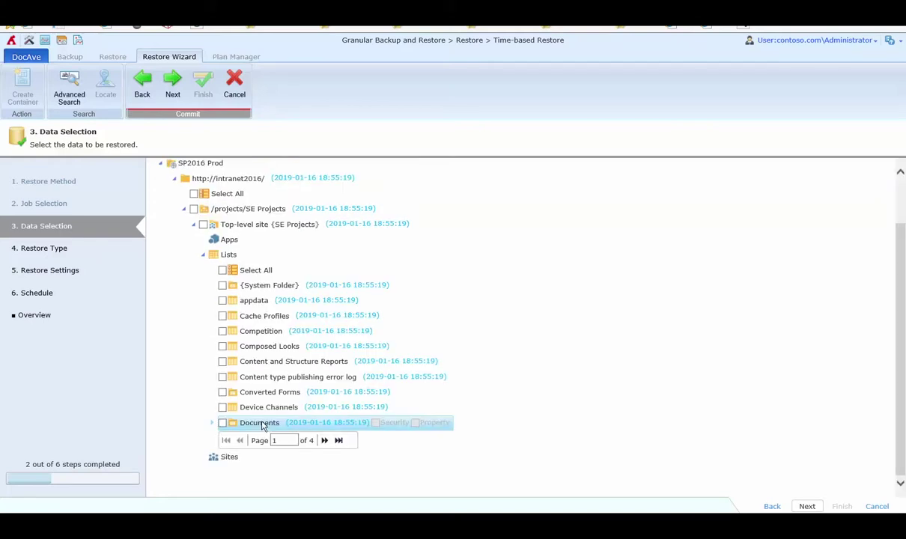
click(262, 425)
scroll(262, 426, down, 1)
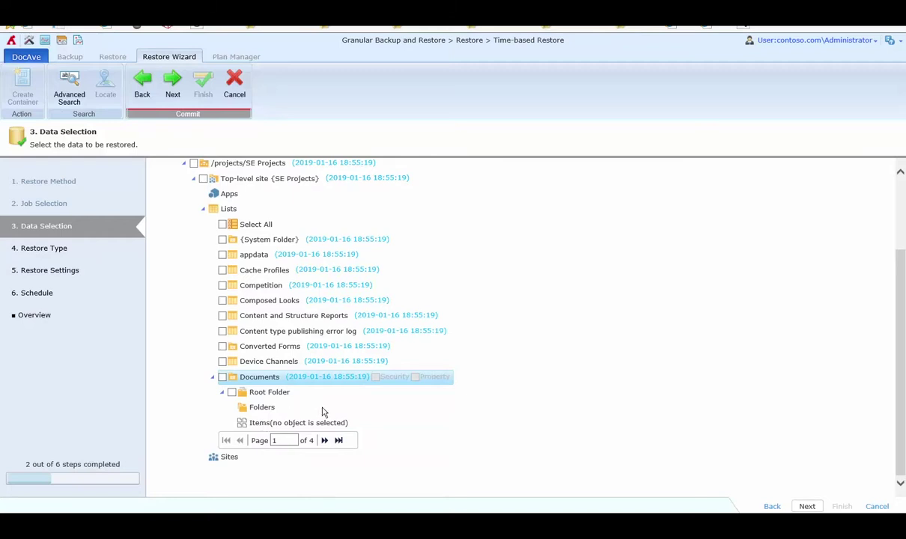
Select the item "How to use this library.pdf" in the Documents library for restore and proceed to the restore type.
click(300, 423)
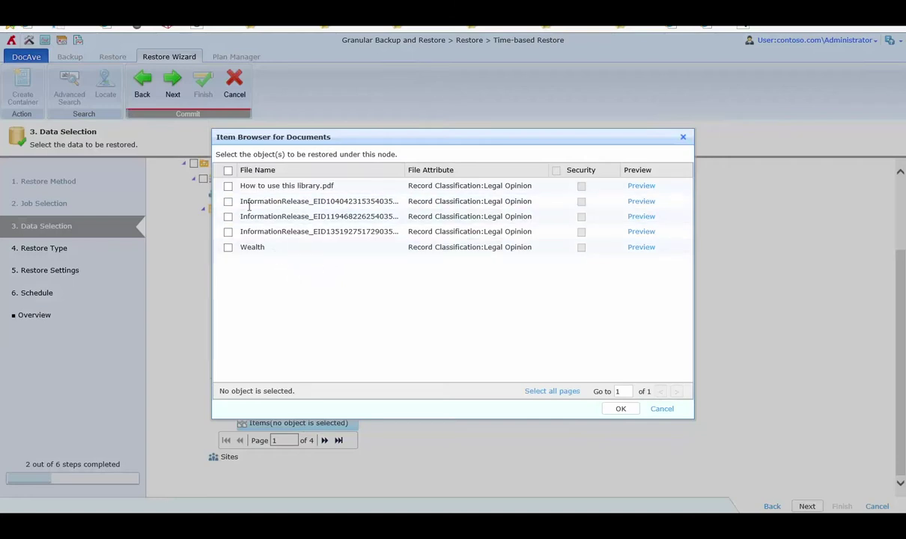
click(228, 187)
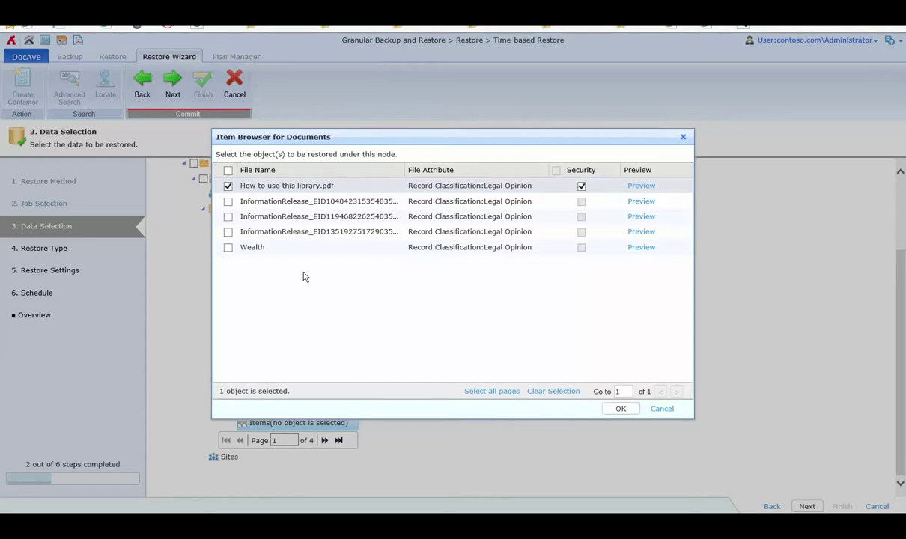
click(619, 410)
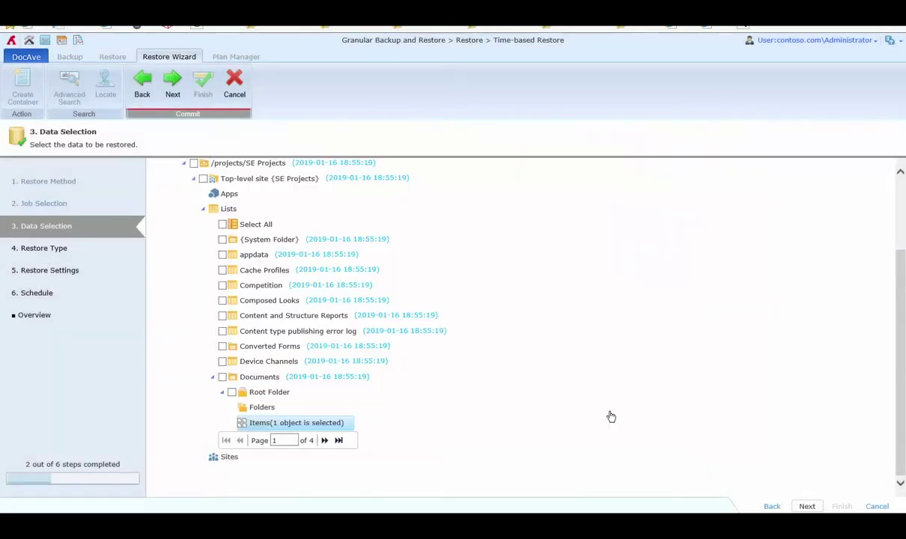
click(807, 506)
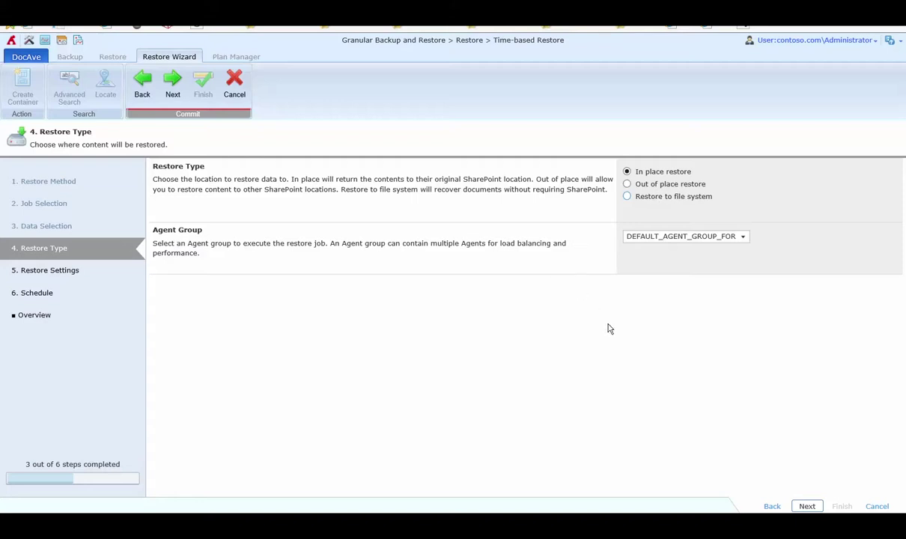
Accept In place restore as the restore type and set the content level conflict resolution to Overwrite.
click(806, 507)
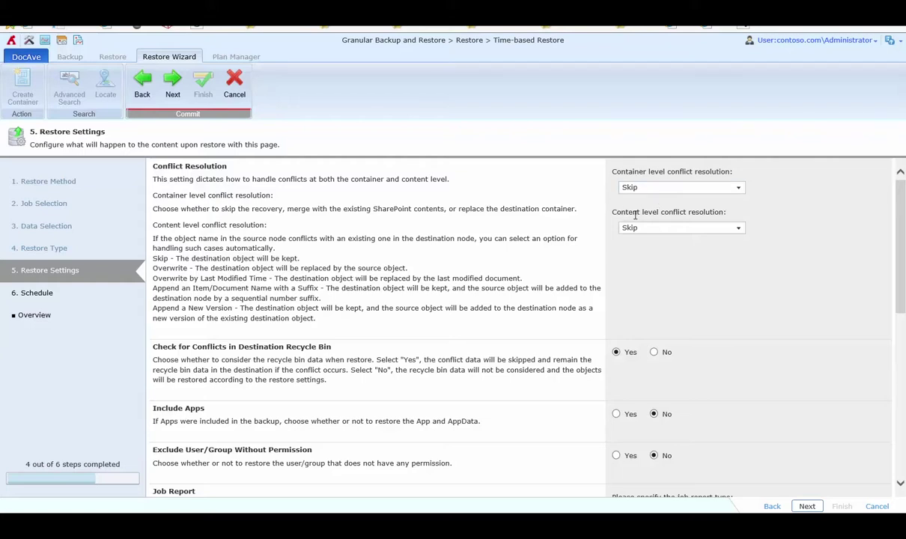
click(653, 229)
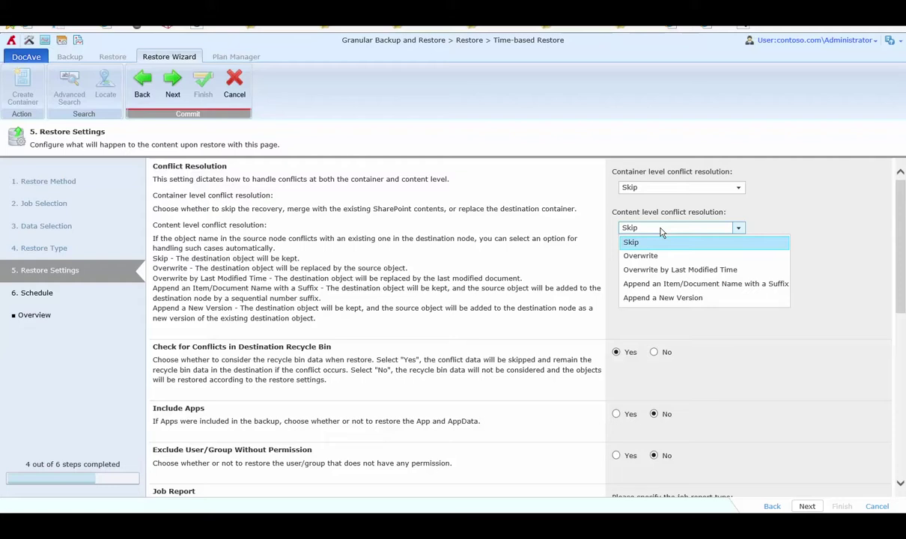
click(672, 256)
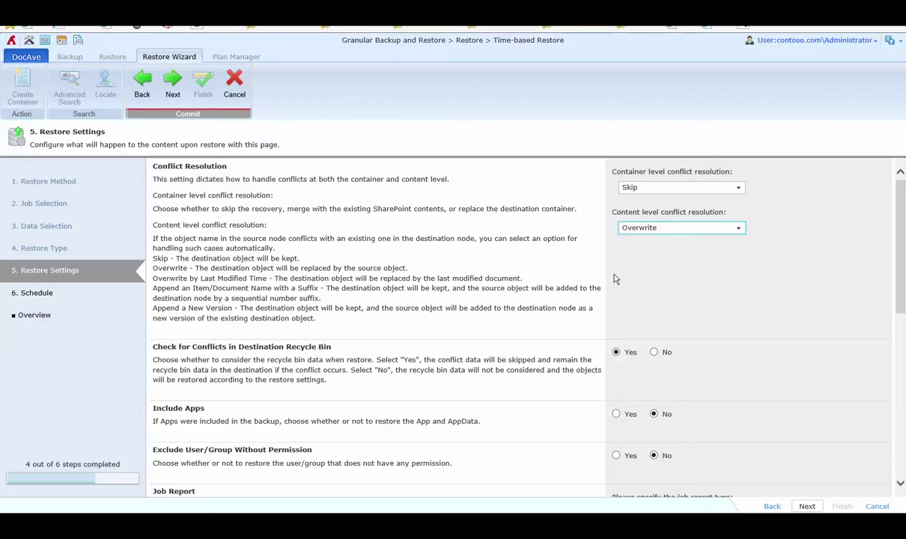
click(658, 232)
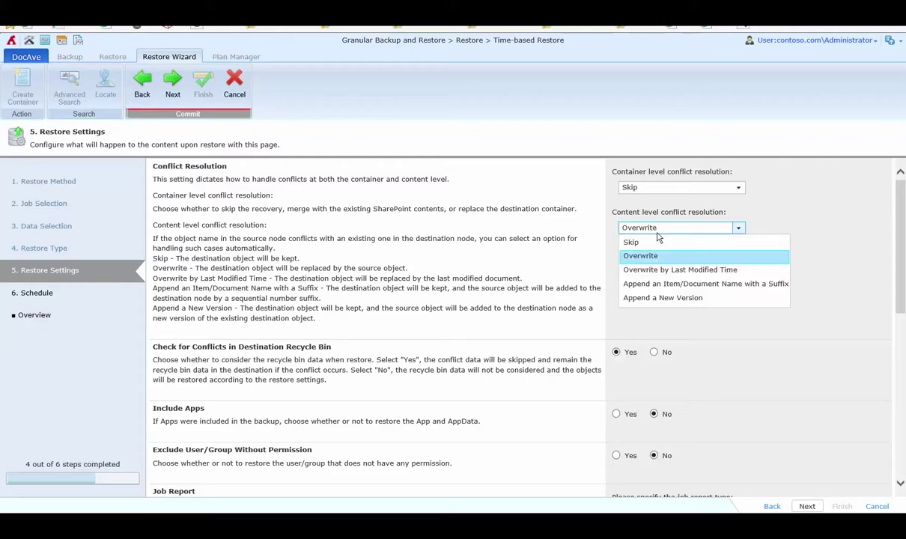
click(599, 256)
Review the remaining restore settings down to Notification, trying the latest-versions option and returning to Restore all versions.
scroll(616, 255, down, 2)
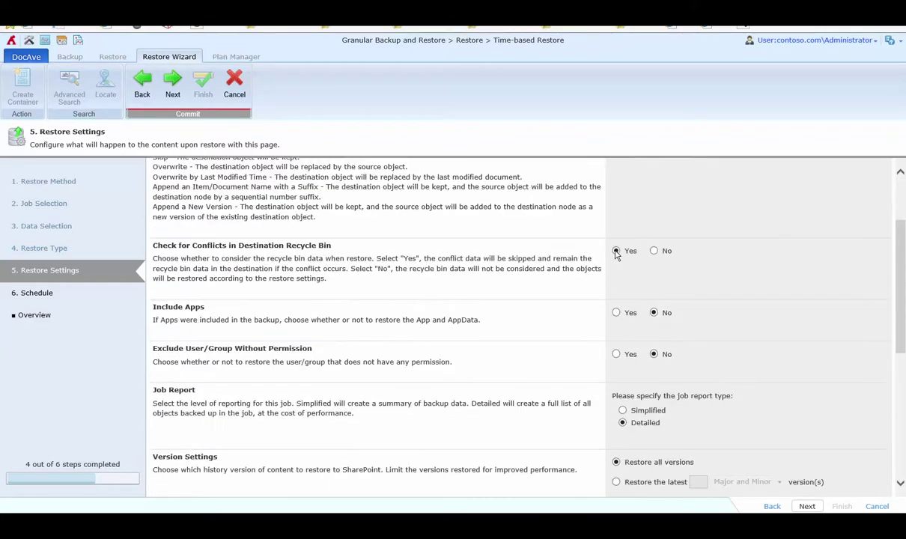
scroll(608, 231, down, 2)
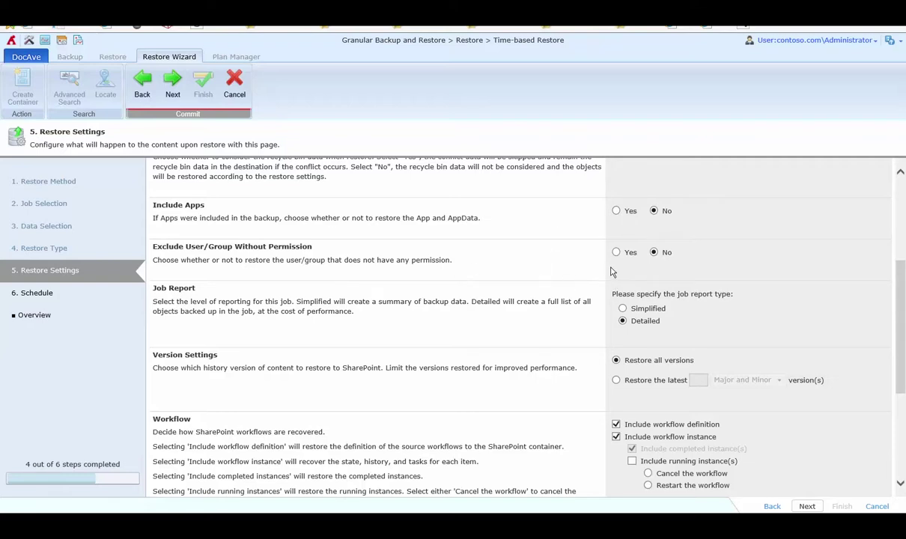
scroll(611, 272, down, 2)
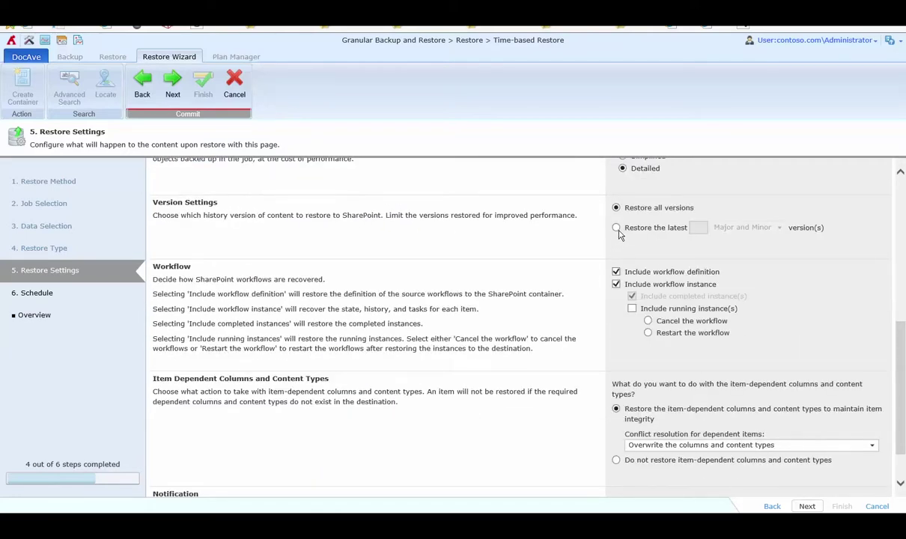
click(615, 228)
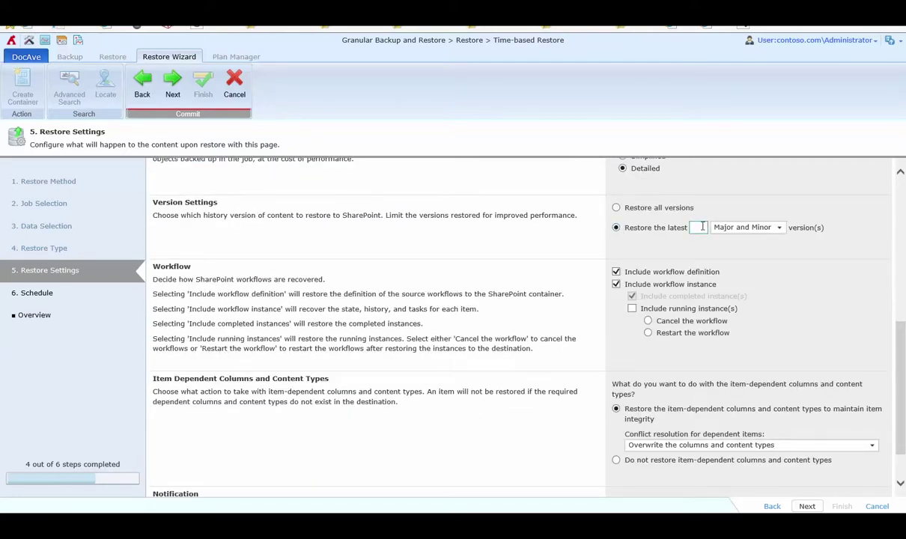
click(615, 207)
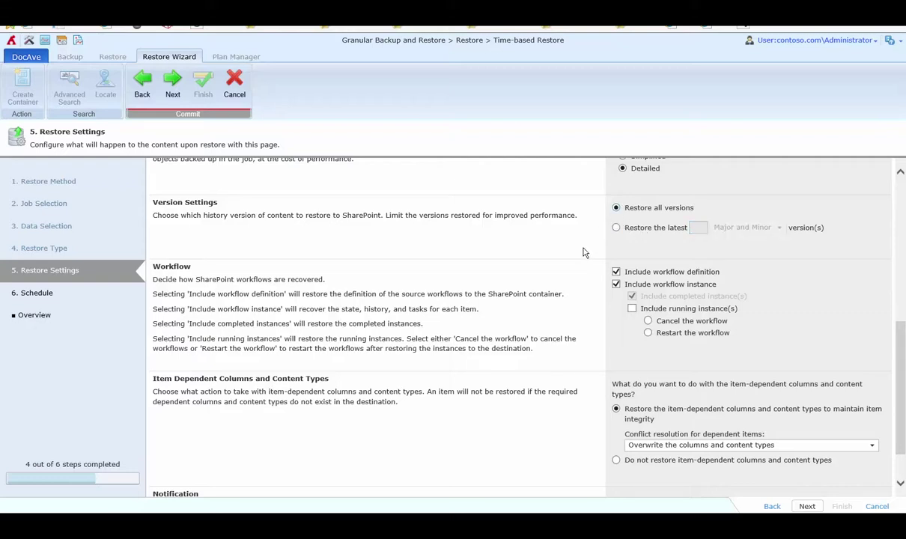
scroll(585, 252, down, 1)
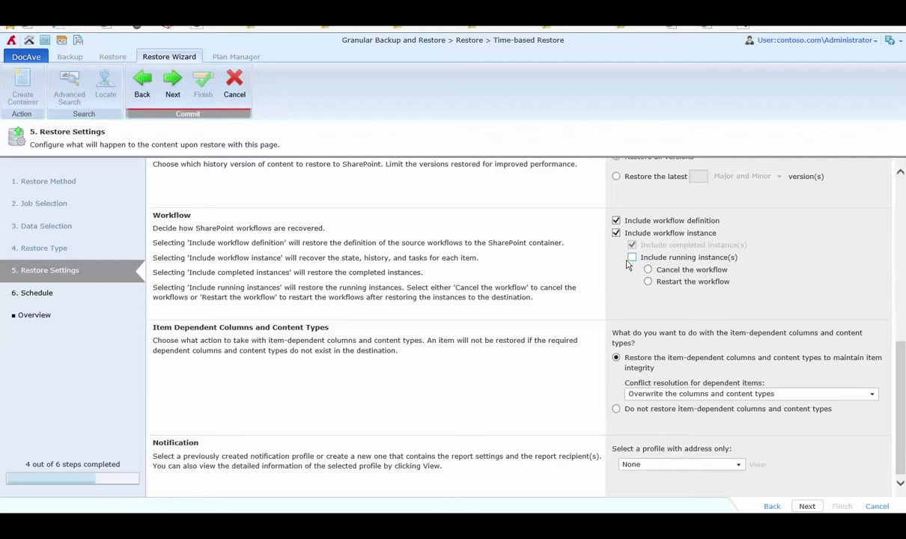
scroll(610, 265, down, 1)
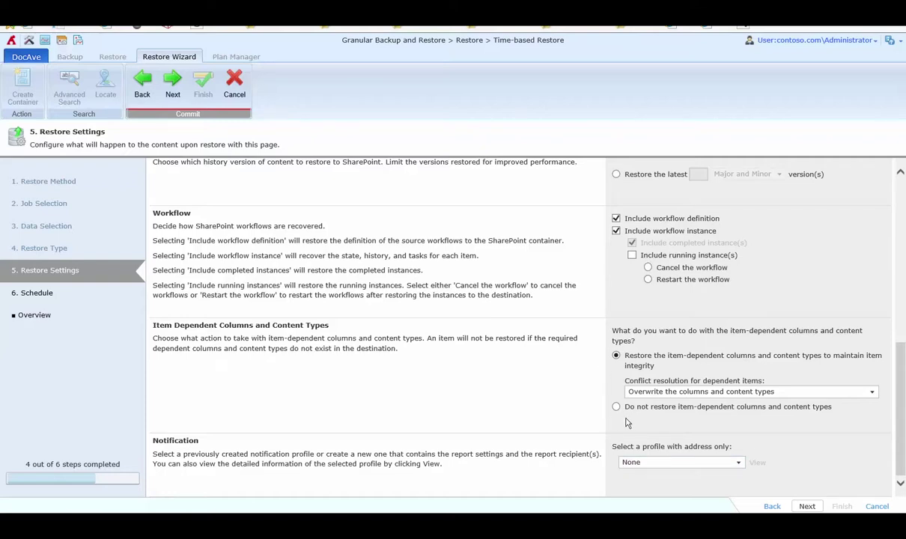
Accept the schedule to restore immediately after the wizard finishes, check the overview, and finish the wizard.
click(806, 507)
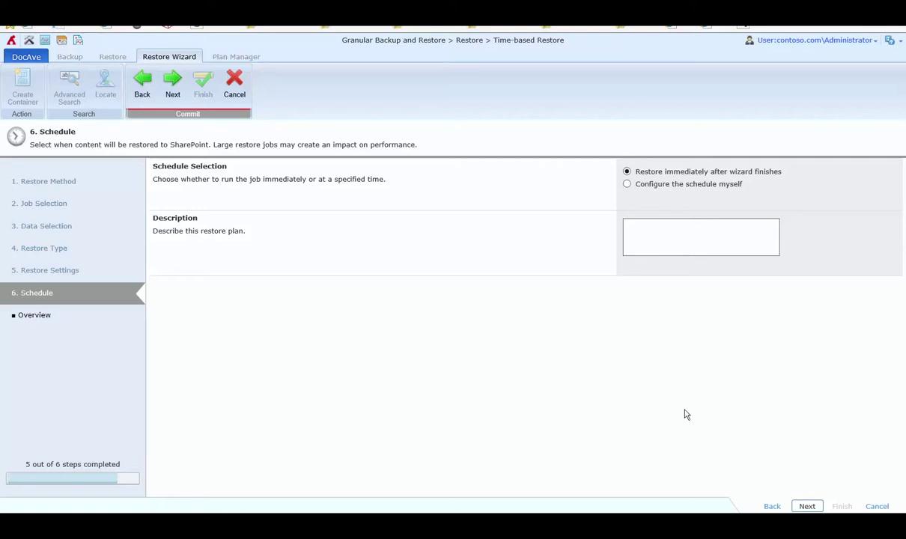
click(807, 507)
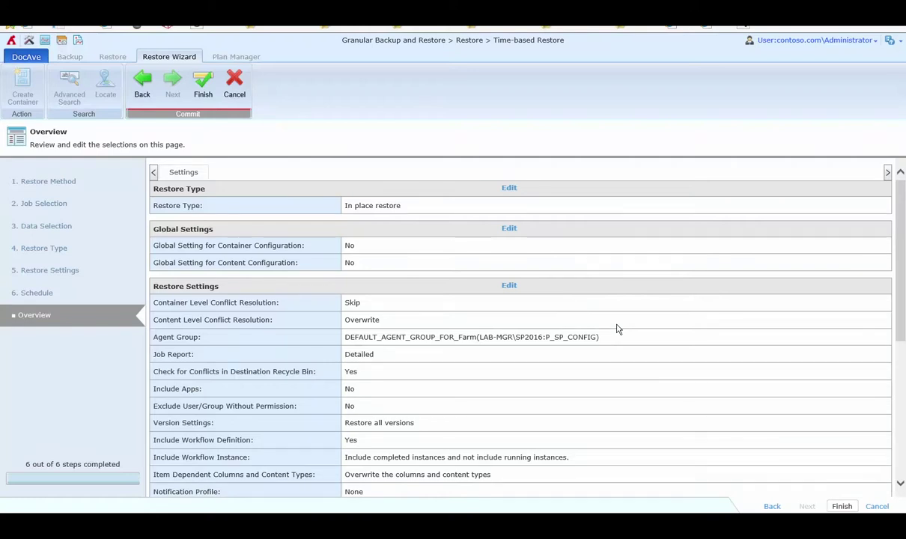
scroll(618, 330, down, 2)
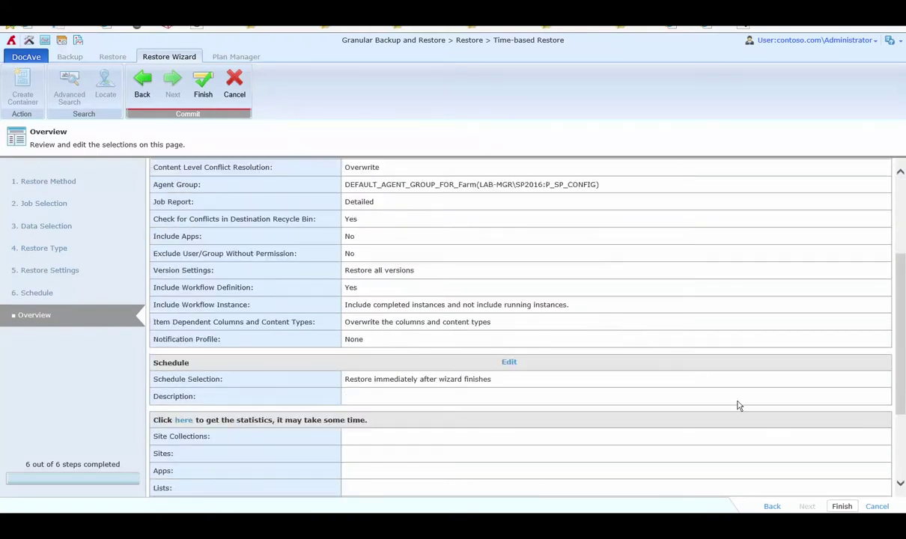
click(842, 507)
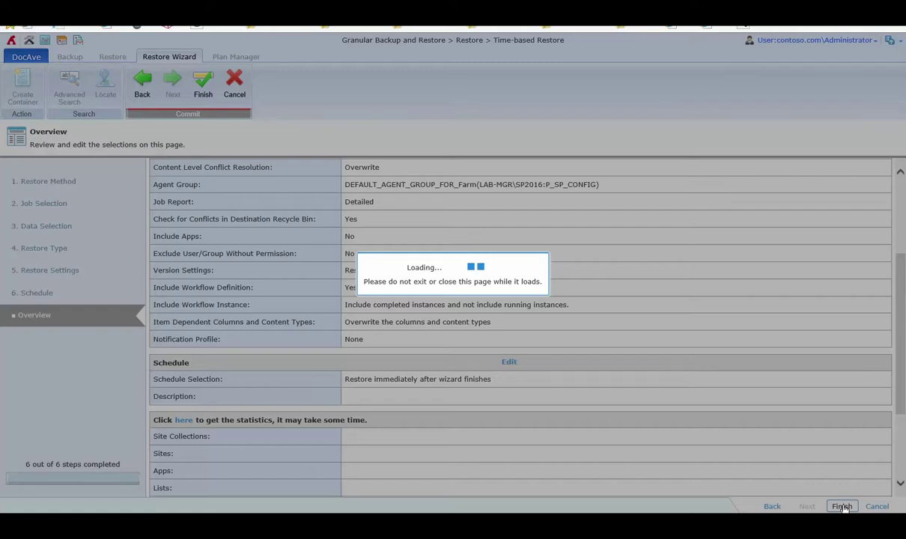